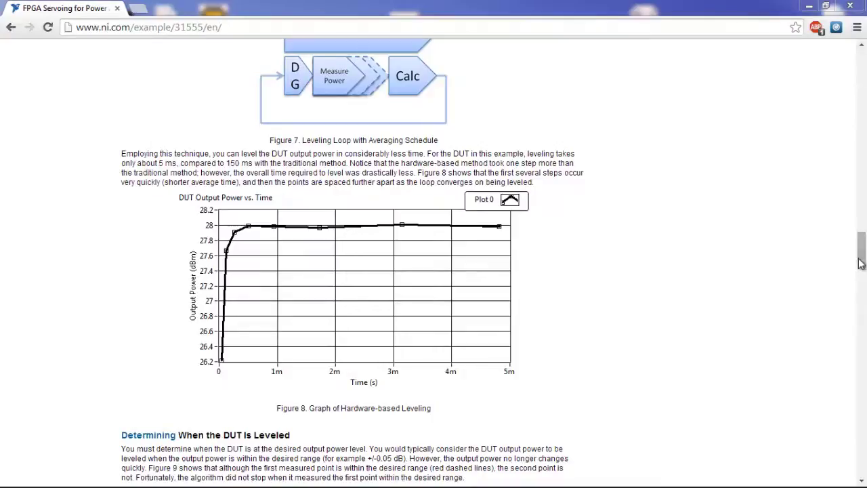
Search IPNet for 'power servoing' and open the Community: Power Servoing IP page.
left_click_drag(862, 263, 864, 69)
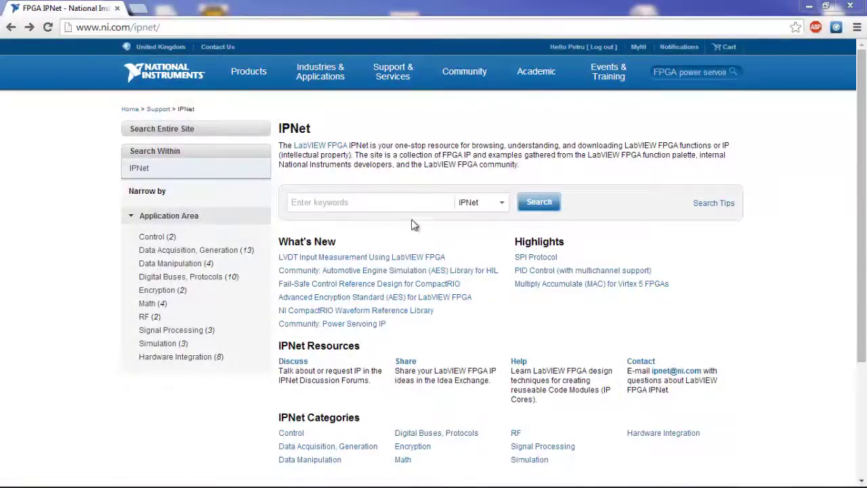
left_click(383, 202)
type("power servoing")
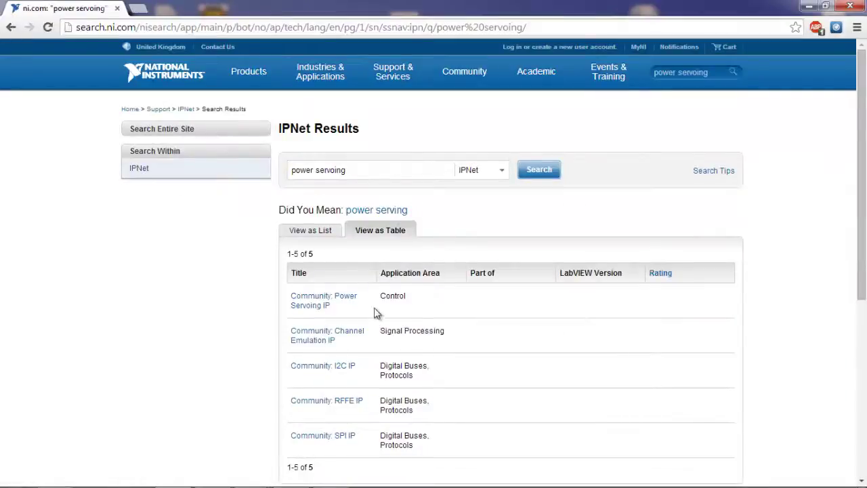
left_click(341, 299)
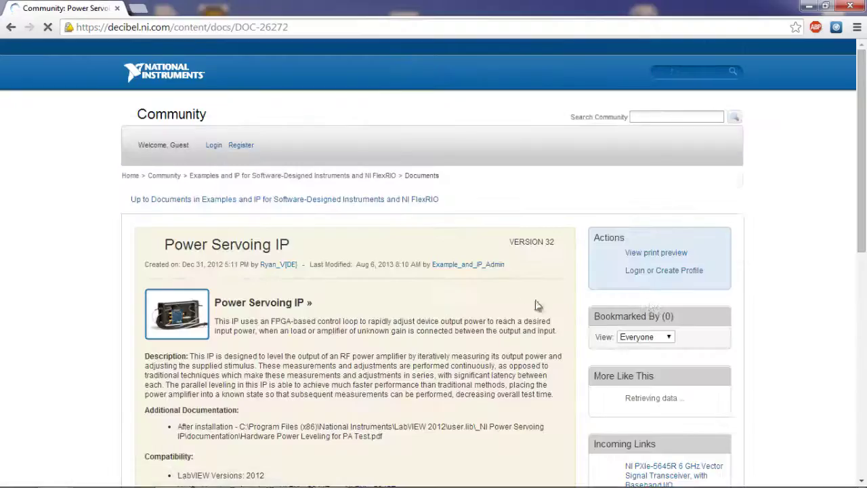
scroll(803, 278, "down", 3)
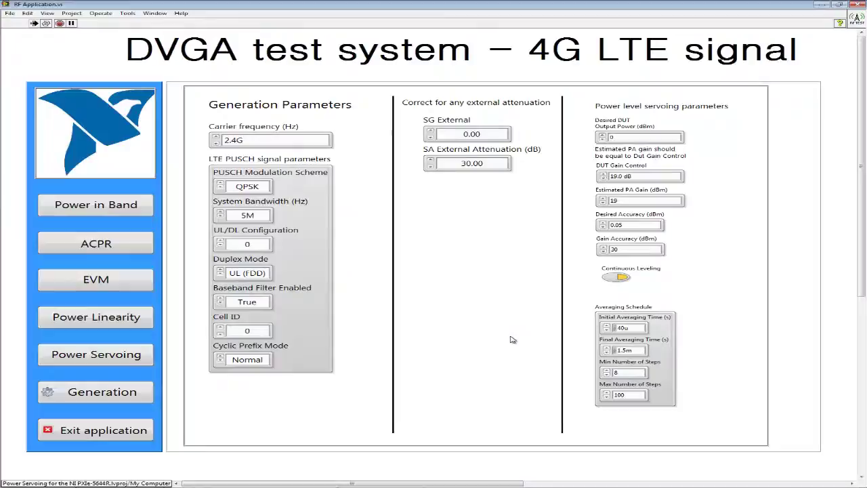
Set the LTE signal to a 1.8G carrier, 64-QAM PUSCH modulation and 10M bandwidth.
left_click_drag(226, 140, 237, 140)
type("1")
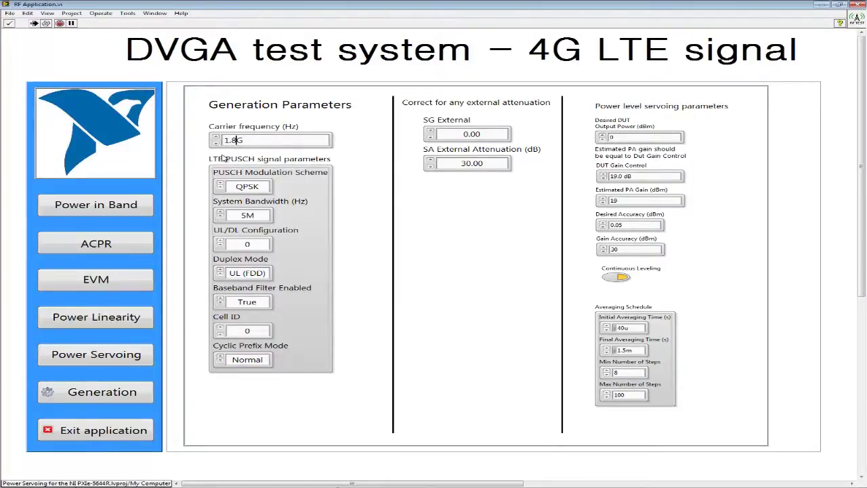
left_click(262, 185)
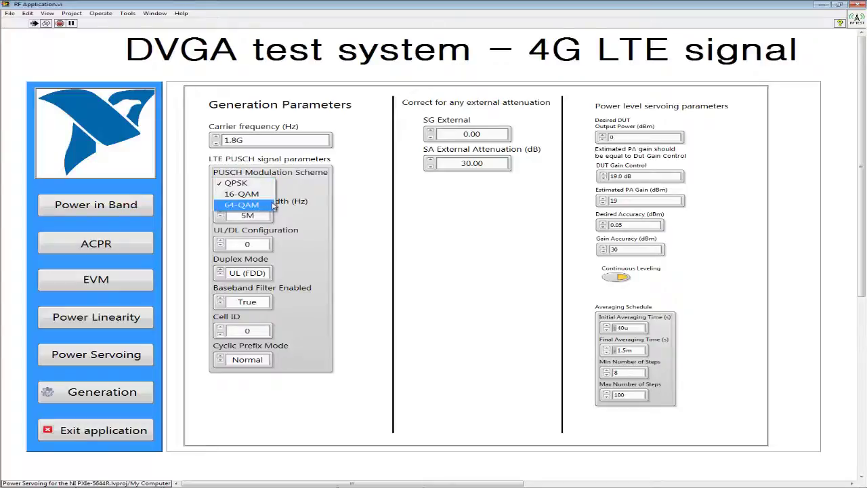
left_click(270, 206)
left_click(266, 217)
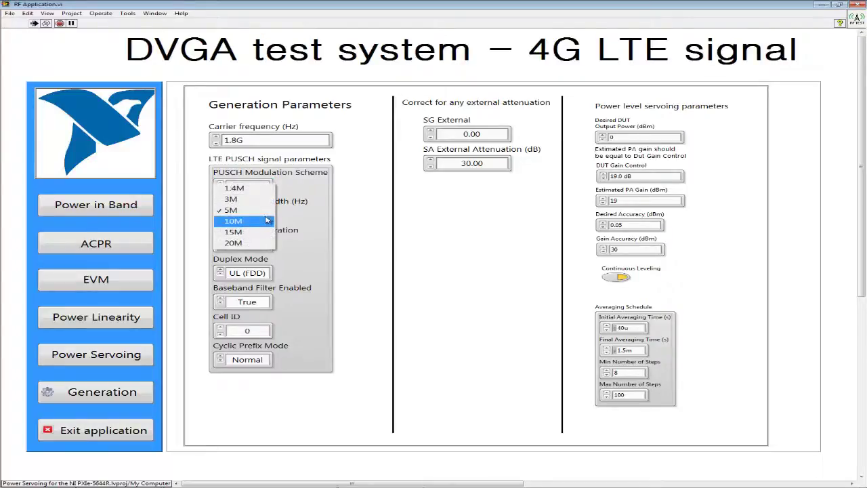
left_click(274, 223)
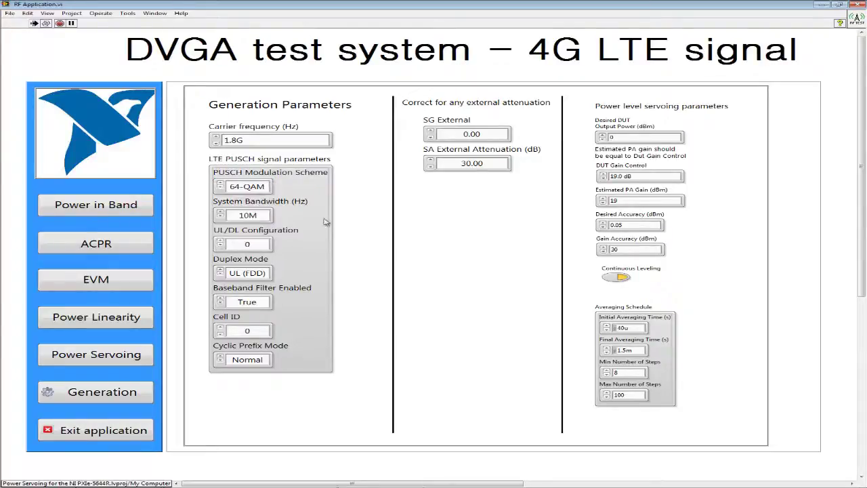
Select the desired DUT output power value, then start a Power Servoing run.
double_click(654, 139)
left_click(129, 359)
left_click(323, 339)
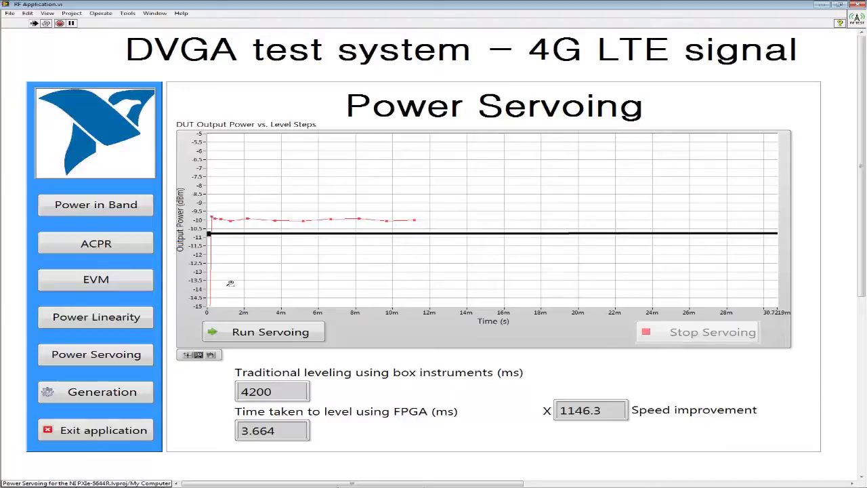
Run and stop the power-in-band measurement, reading -4.04 PIB and -10.00 dBm mean output.
left_click(102, 204)
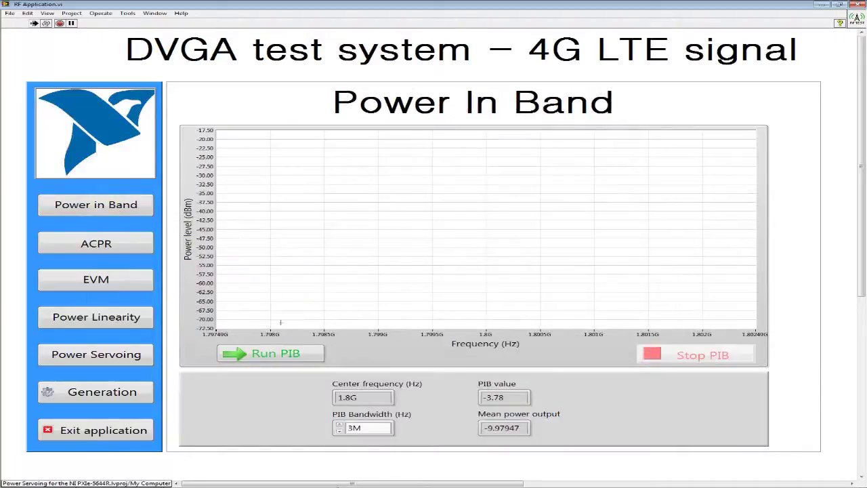
left_click(270, 356)
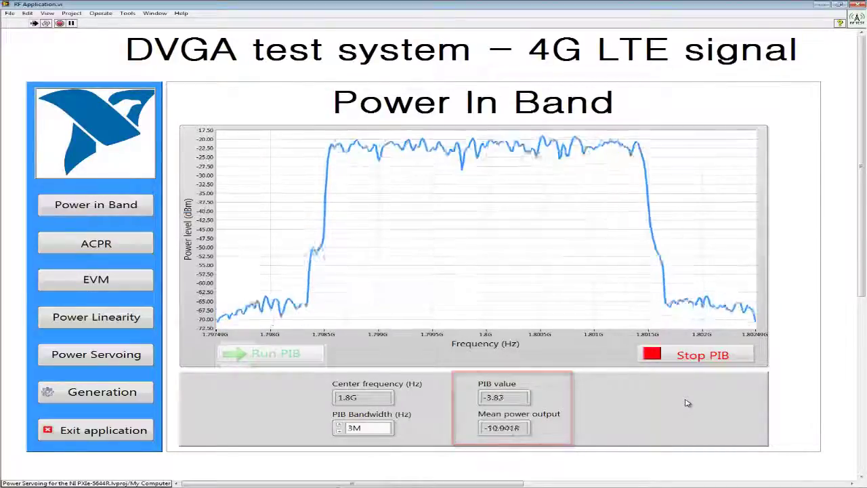
left_click(684, 355)
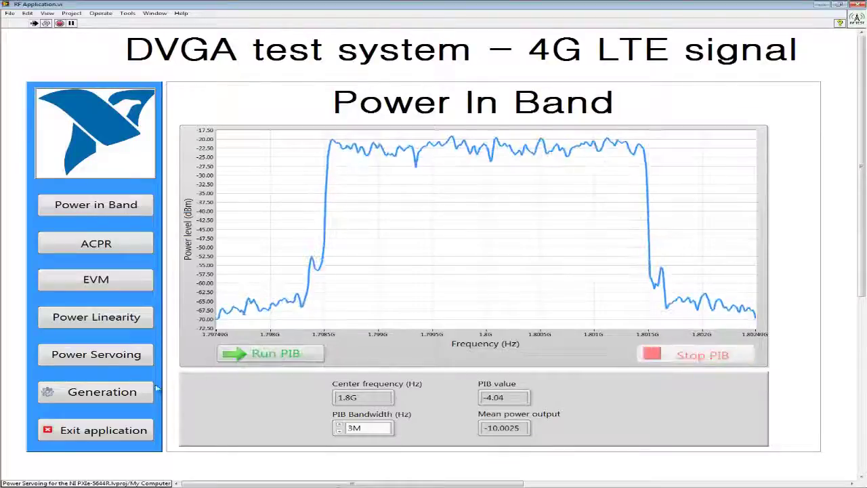
left_click(121, 397)
Set DUT gain control to 12.0 dB, estimated PA gain to 12, desired DUT output to -15 dBm.
left_click(637, 177)
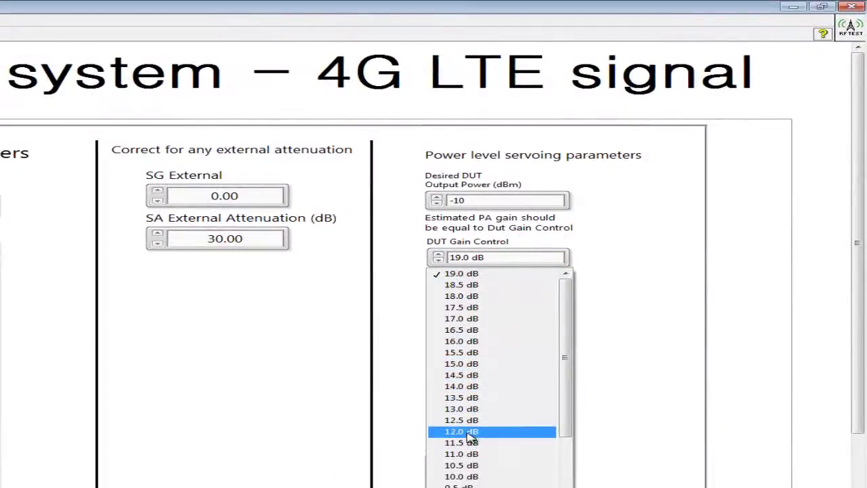
left_click(471, 434)
double_click(460, 293)
type("12")
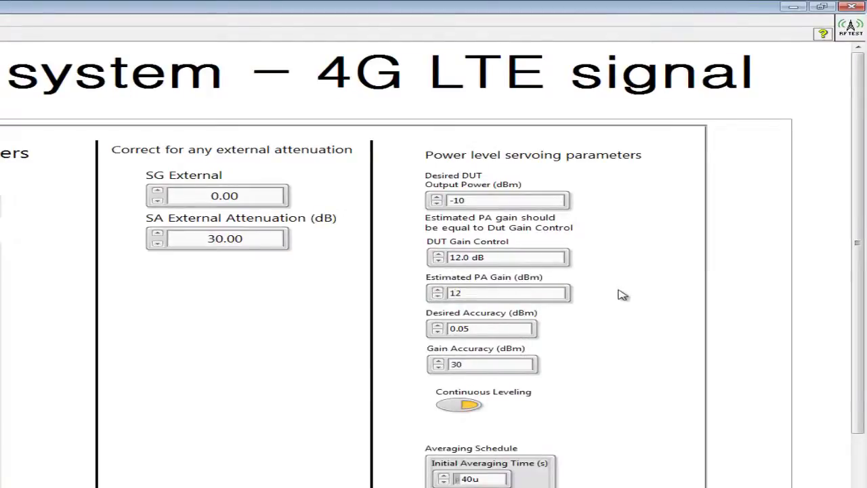
double_click(475, 199)
type("-15")
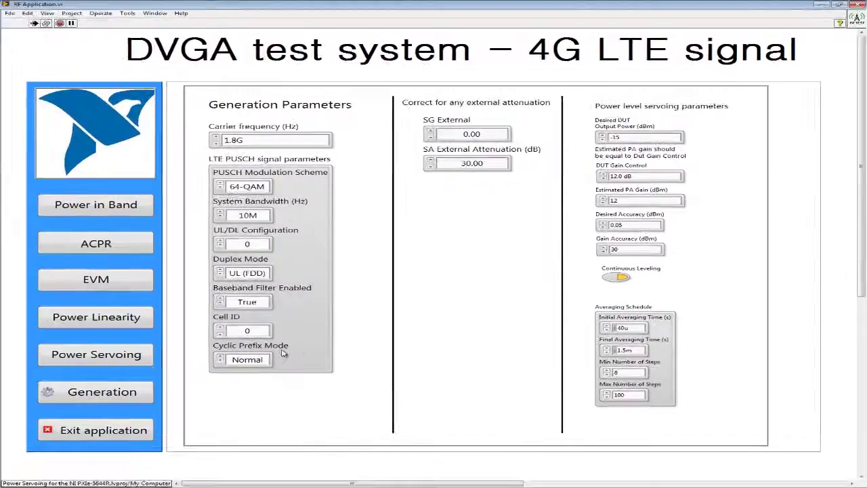
Rerun and stop power in band, reading about -8.86 PIB and -14.99 dBm mean output.
left_click(131, 211)
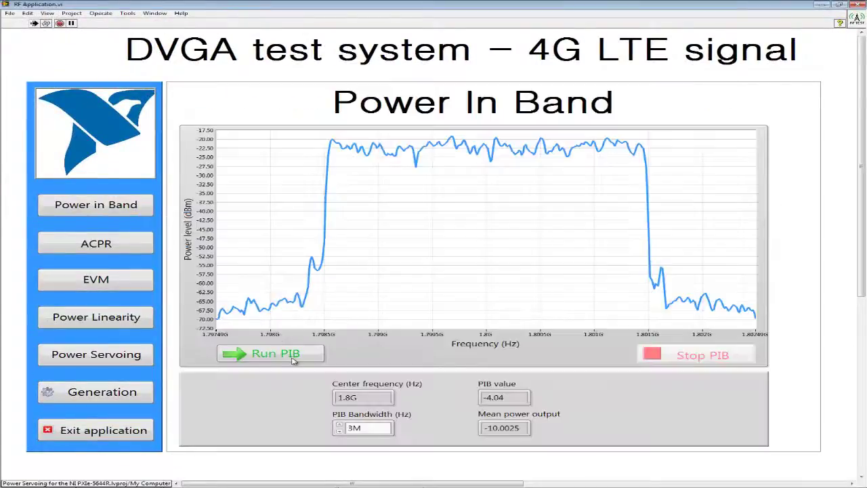
left_click(294, 358)
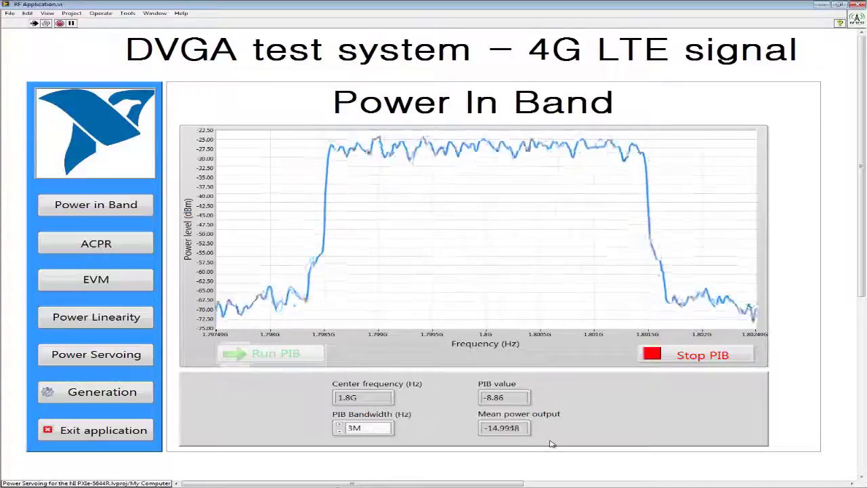
left_click(704, 356)
Run the EVM measurement, giving a -46.9 dB PUSCH RMS EVM with sync found.
left_click(138, 290)
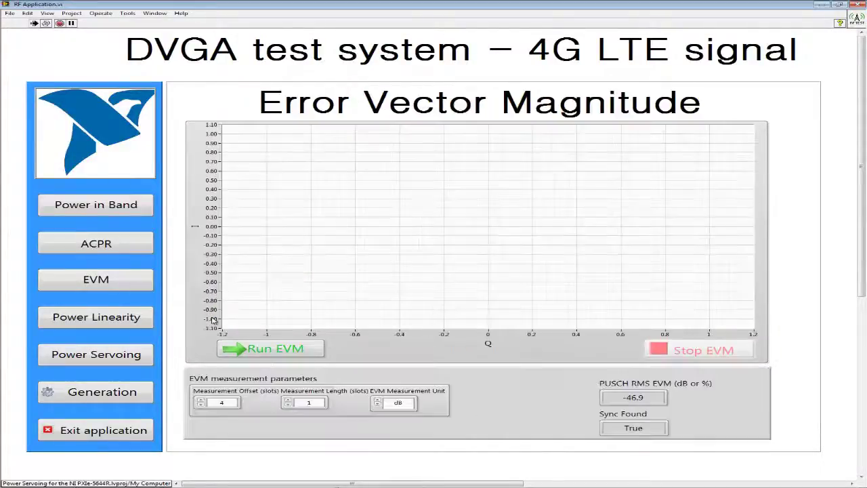
left_click(282, 354)
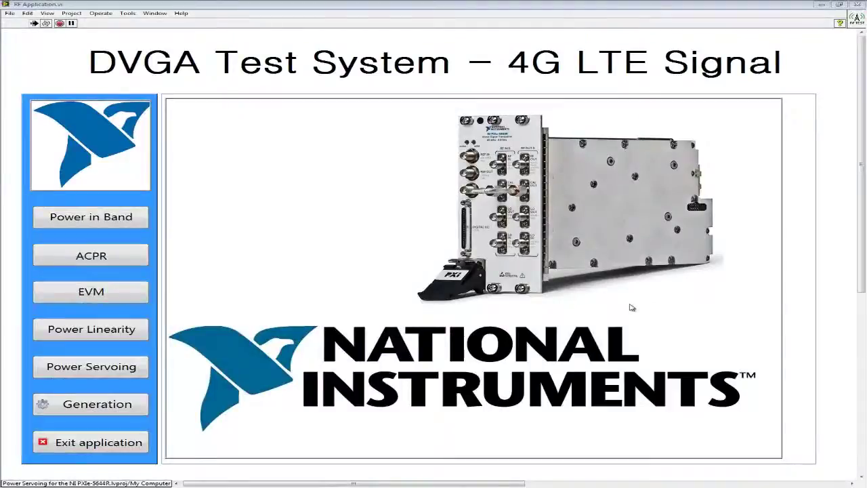
Run a power linearity sweep from -30 to -15 dBm input power in 1 dB increments.
left_click(124, 341)
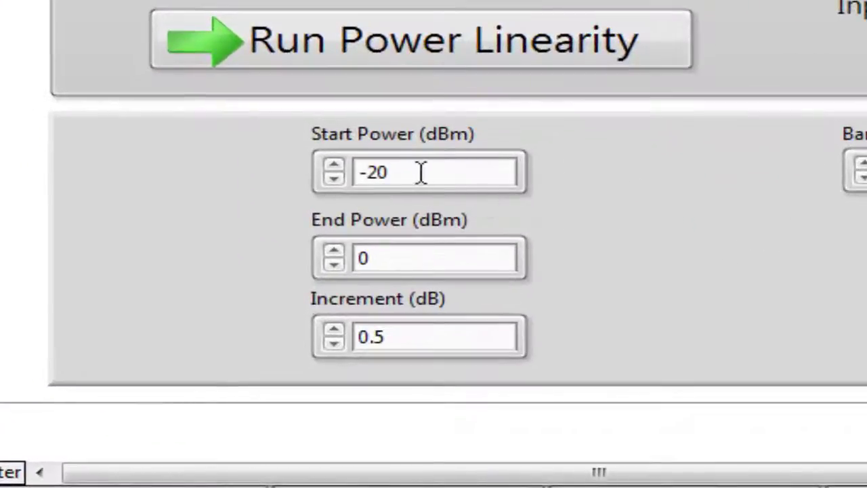
double_click(421, 173)
type("30")
double_click(475, 343)
type("1")
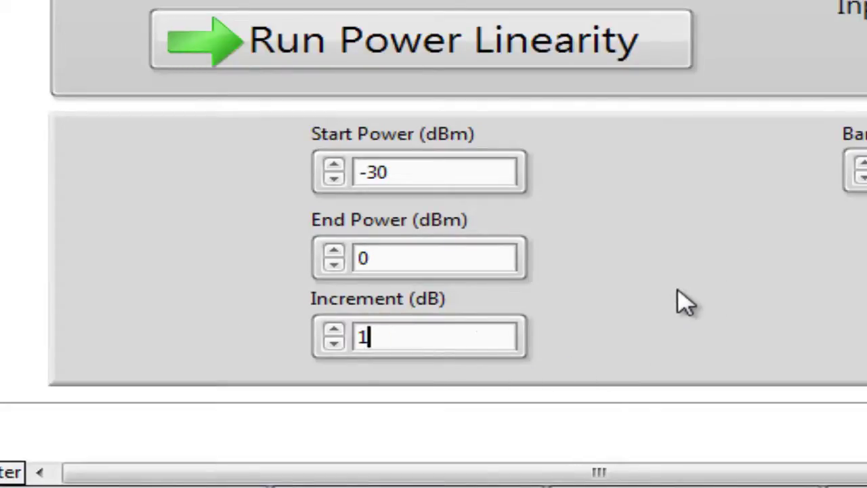
double_click(505, 258)
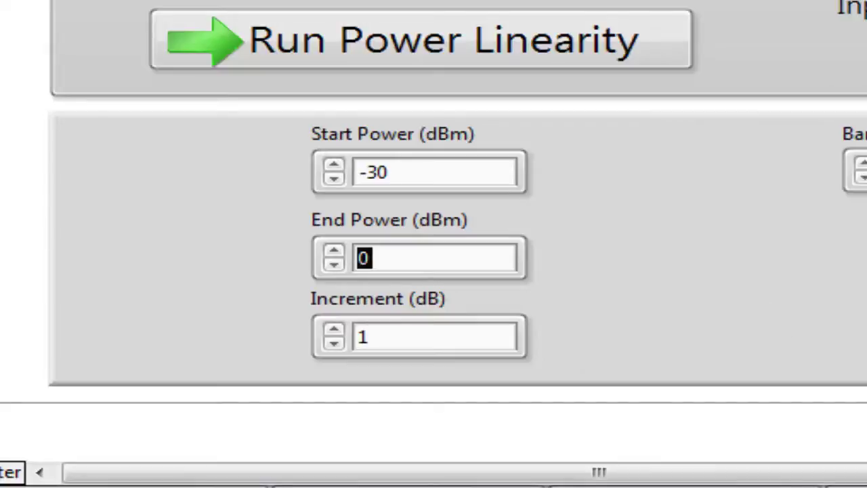
type("-15")
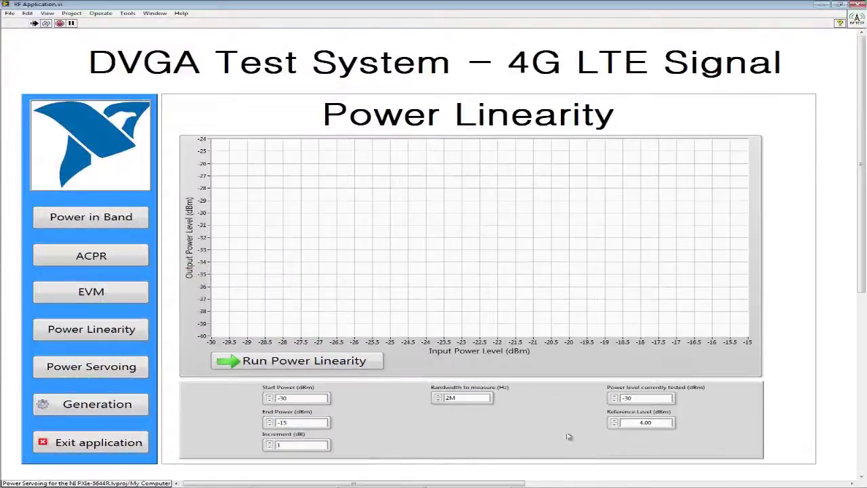
left_click(374, 360)
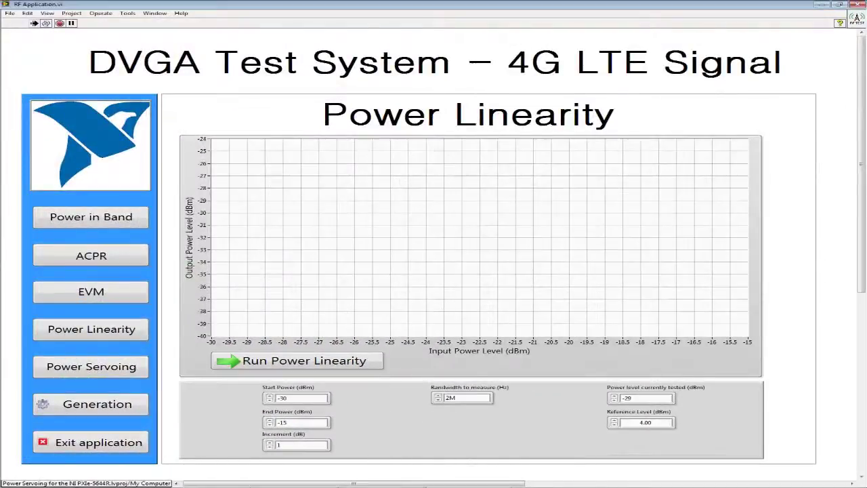